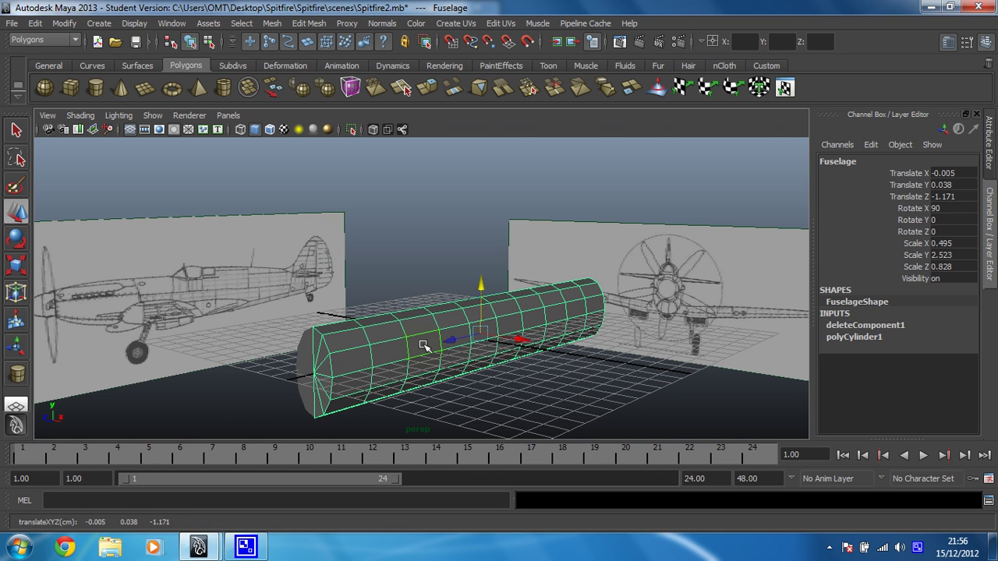
# Step: Switch to the four-view layout to work in the side view over the Spitfire blueprint
pyautogui.press('space')
pyautogui.press('space')
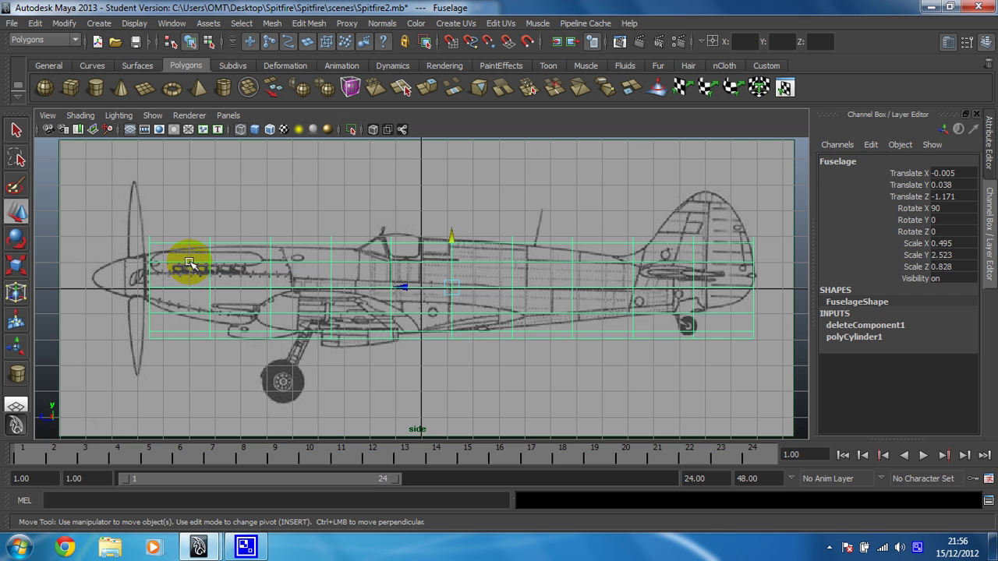
# Step: Put the fuselage cylinder into vertex mode and hide the viewport grid
pyautogui.rightClick(331, 263)
pyautogui.moveTo(330, 264); pyautogui.dragTo(289, 262, button='right')
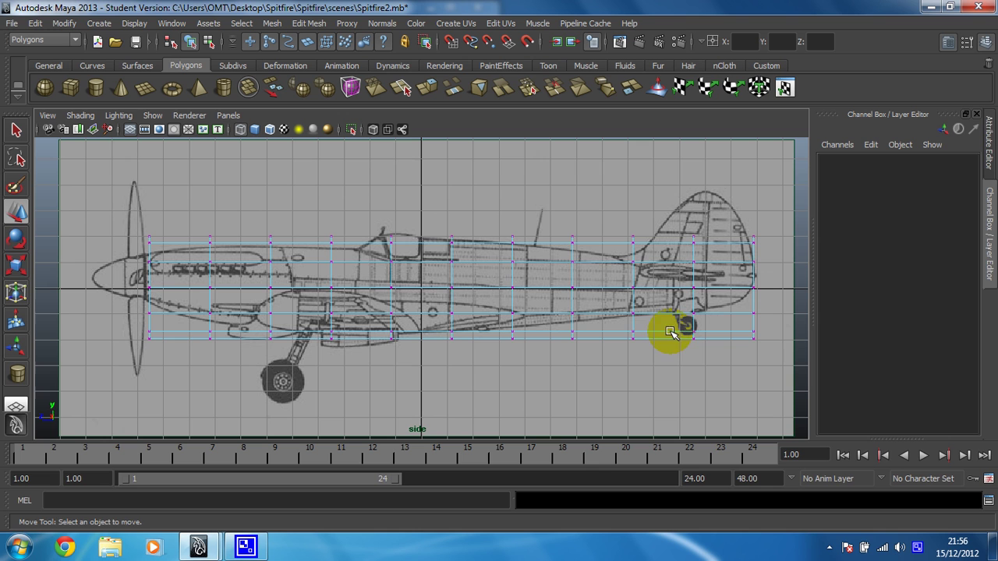
pyautogui.click(130, 130)
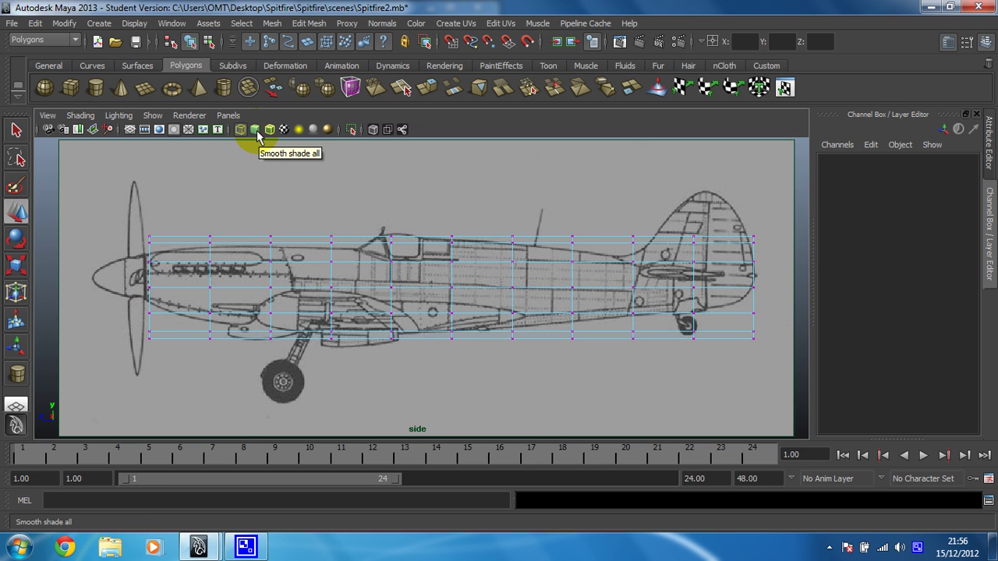
# Step: Turn on smooth shading and X-Ray so the blueprint shows through the fuselage mesh
pyautogui.click(268, 167)
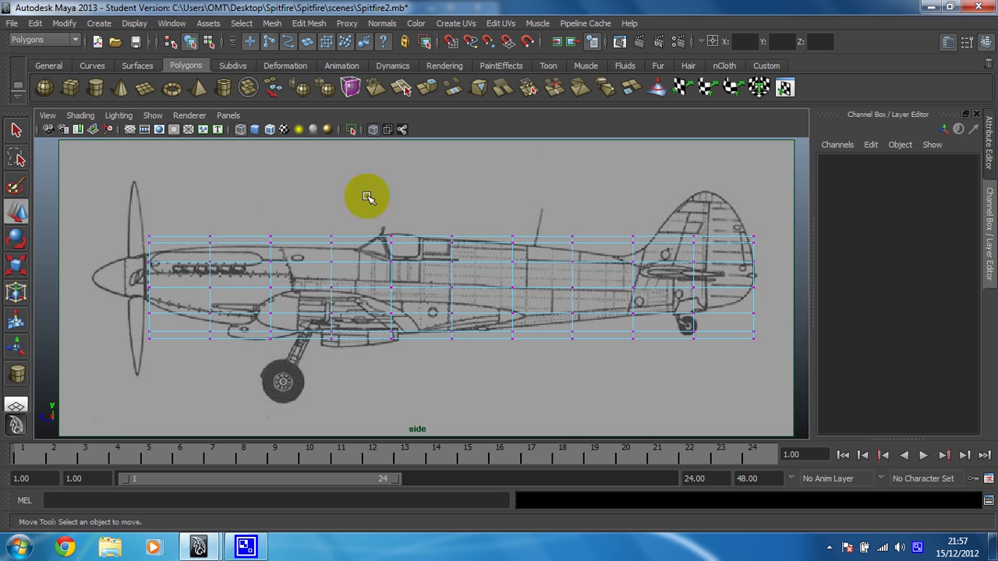
pyautogui.press('5')
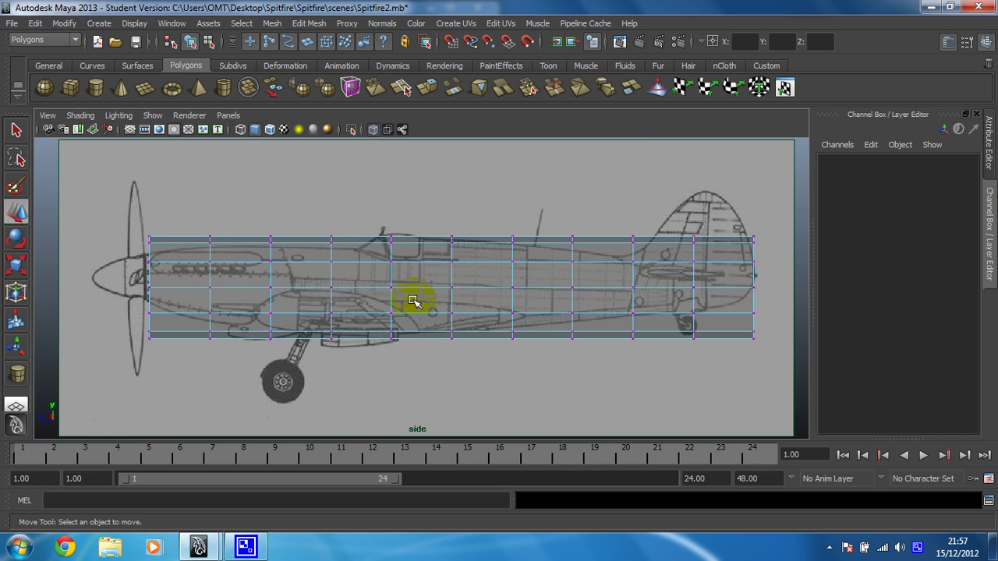
pyautogui.click(372, 130)
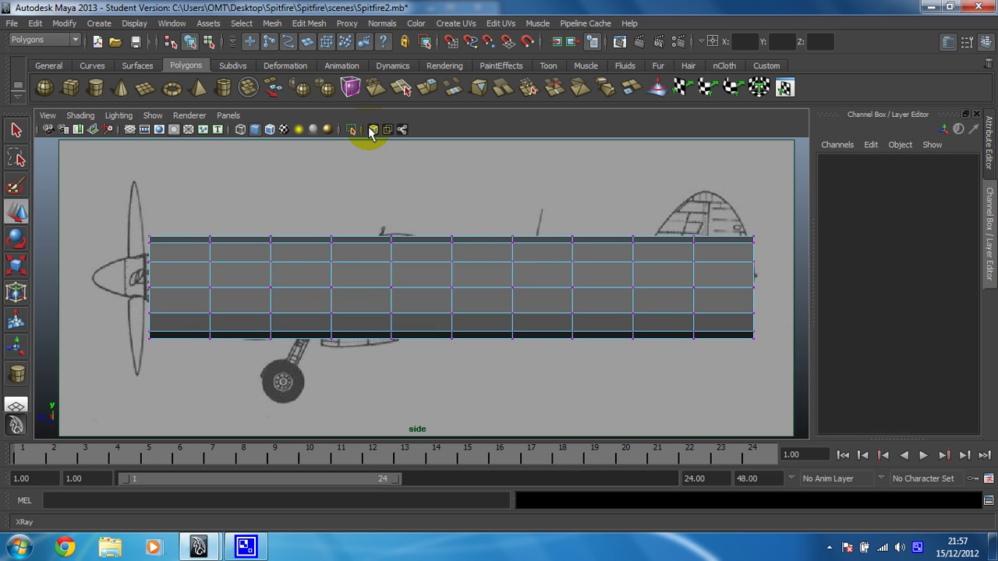
pyautogui.click(372, 130)
pyautogui.click(372, 130)
pyautogui.click(372, 130)
pyautogui.moveTo(174, 274); pyautogui.dragTo(136, 221)
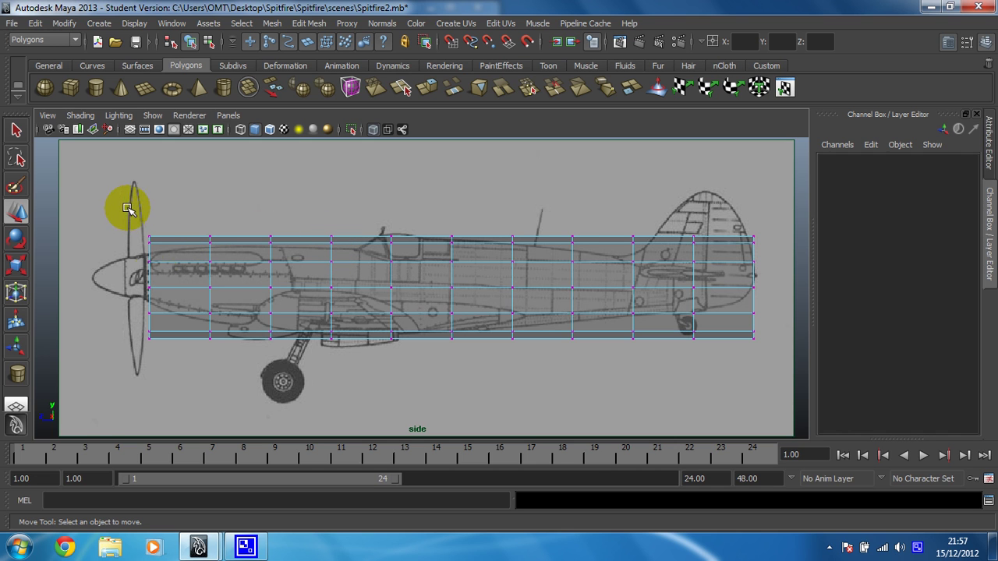
# Step: Select the front vertex column, squeeze it vertically, and shift it slightly up and forward
pyautogui.moveTo(125, 207); pyautogui.dragTo(174, 370)
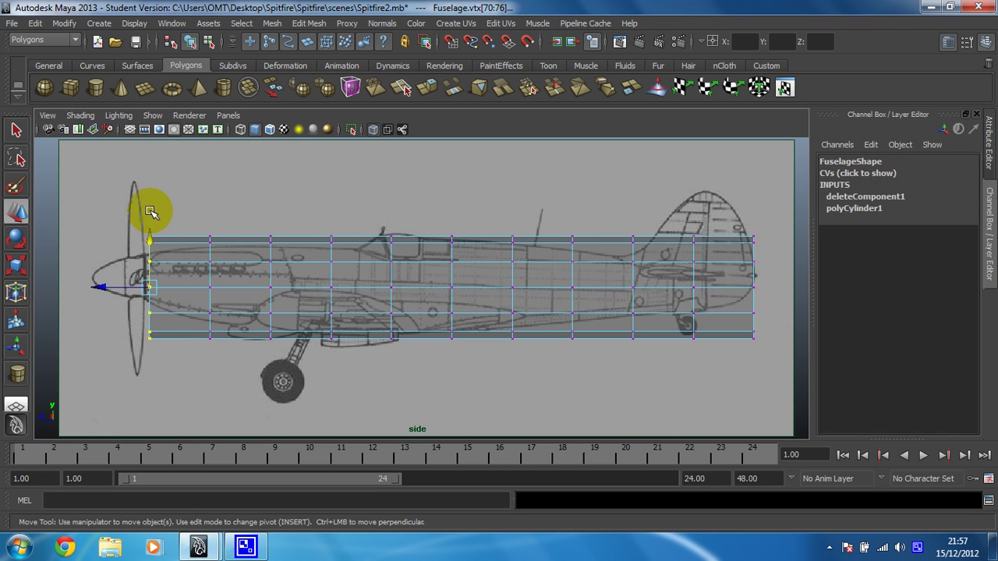
pyautogui.click(17, 265)
pyautogui.moveTo(152, 224); pyautogui.dragTo(150, 223)
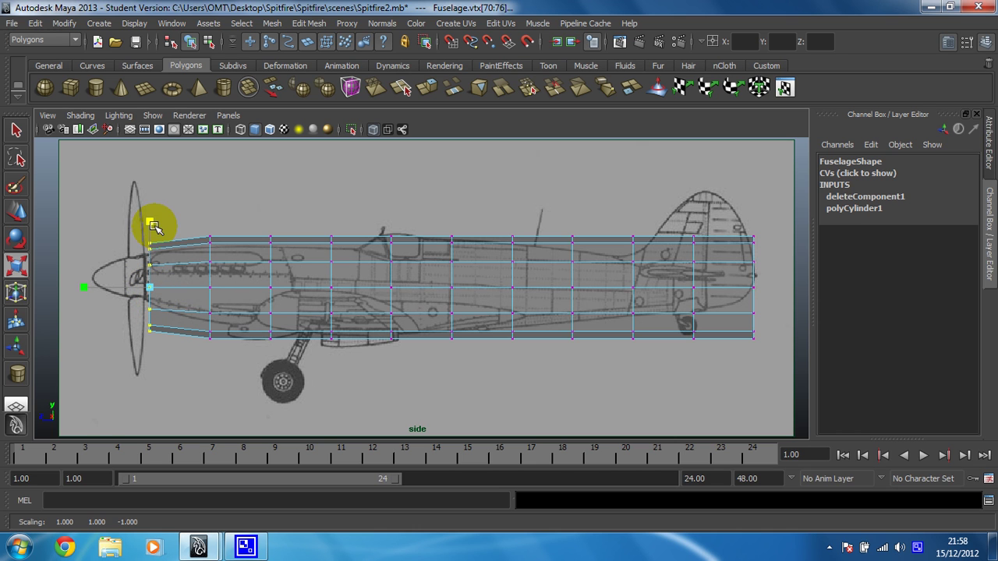
pyautogui.moveTo(149, 224); pyautogui.dragTo(150, 244)
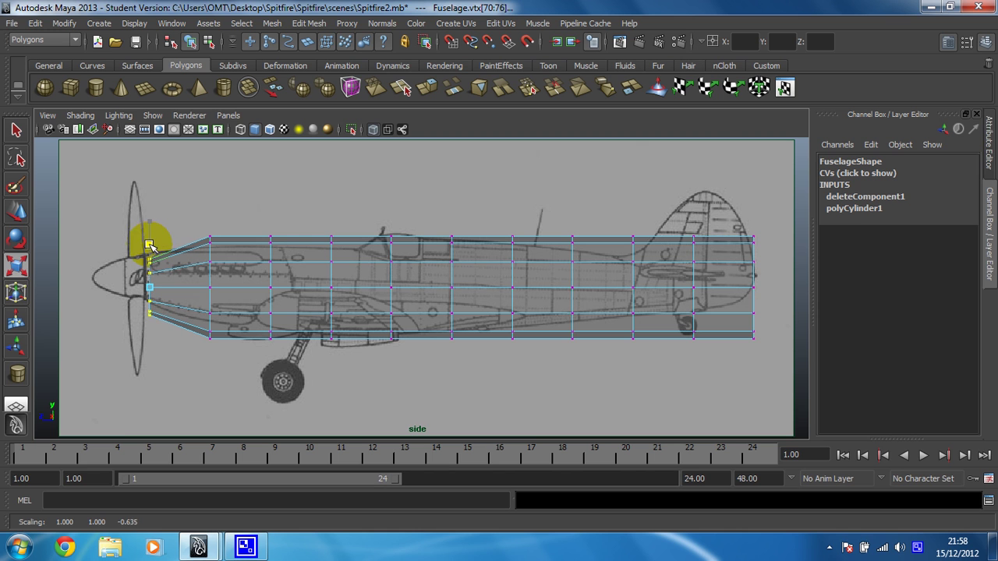
pyautogui.click(17, 211)
pyautogui.moveTo(156, 288); pyautogui.dragTo(145, 279)
# Step: Zoom in on the propeller and squash the nose vertices further into a narrow column
pyautogui.keyDown('alt'); pyautogui.moveTo(146, 278); pyautogui.dragTo(413, 311, button='right'); pyautogui.keyUp('alt')
pyautogui.keyDown('alt'); pyautogui.moveTo(123, 288); pyautogui.dragTo(479, 305, button='middle'); pyautogui.keyUp('alt')
pyautogui.click(15, 267)
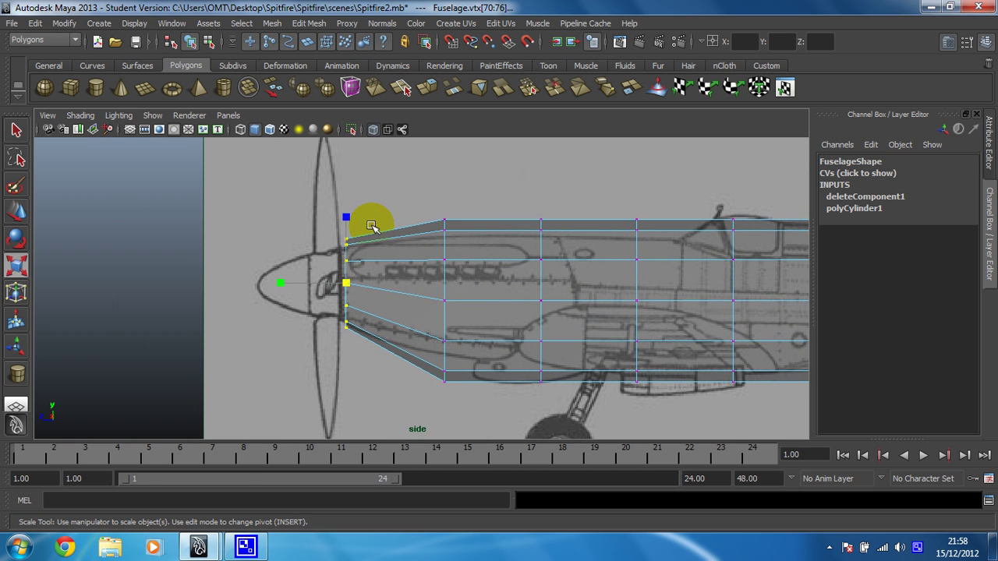
pyautogui.moveTo(347, 218); pyautogui.dragTo(346, 227)
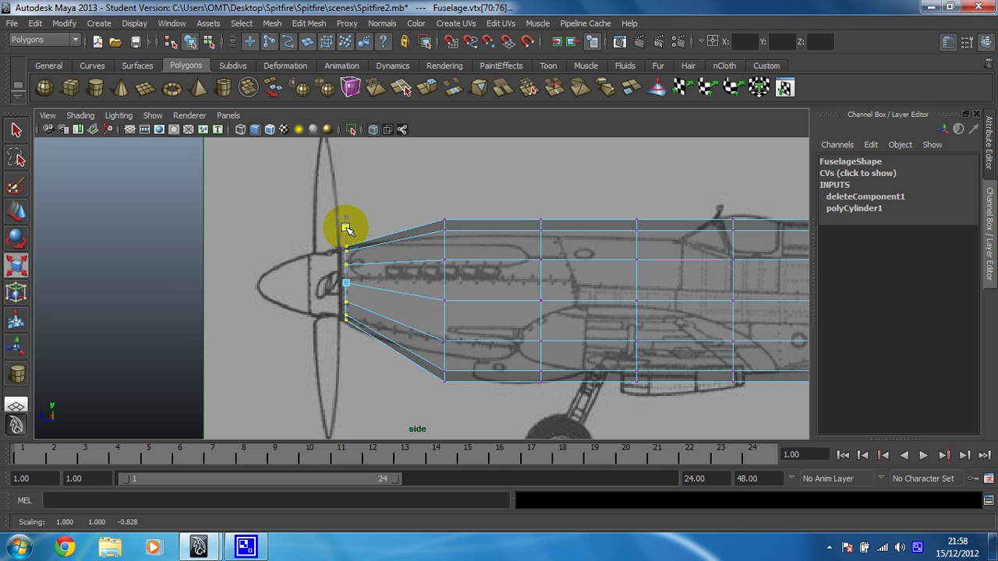
pyautogui.moveTo(347, 228); pyautogui.dragTo(386, 254)
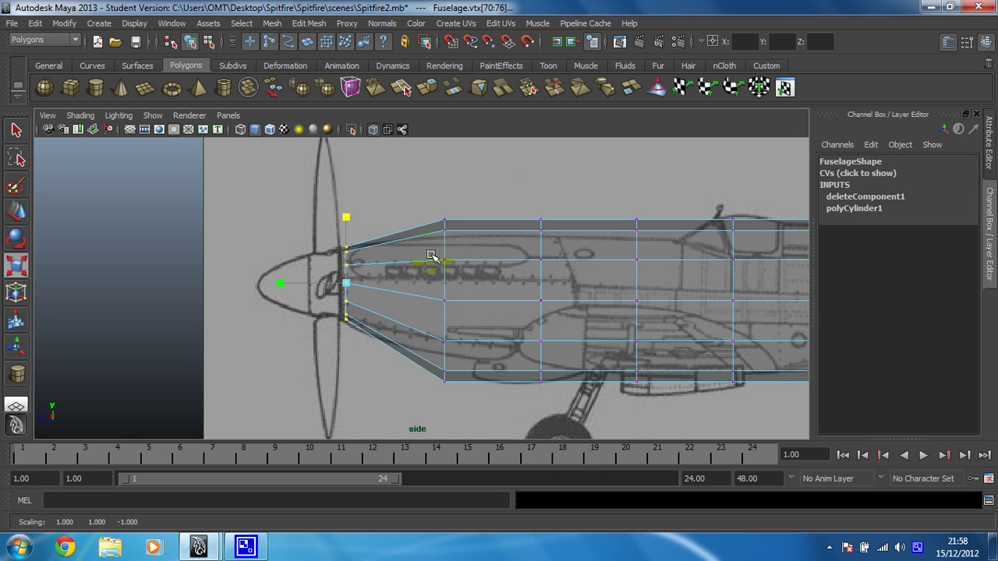
# Step: Select the second vertex column, move it back toward the tail and scale it inward on Y
pyautogui.moveTo(426, 191); pyautogui.dragTo(455, 426)
pyautogui.press('w')
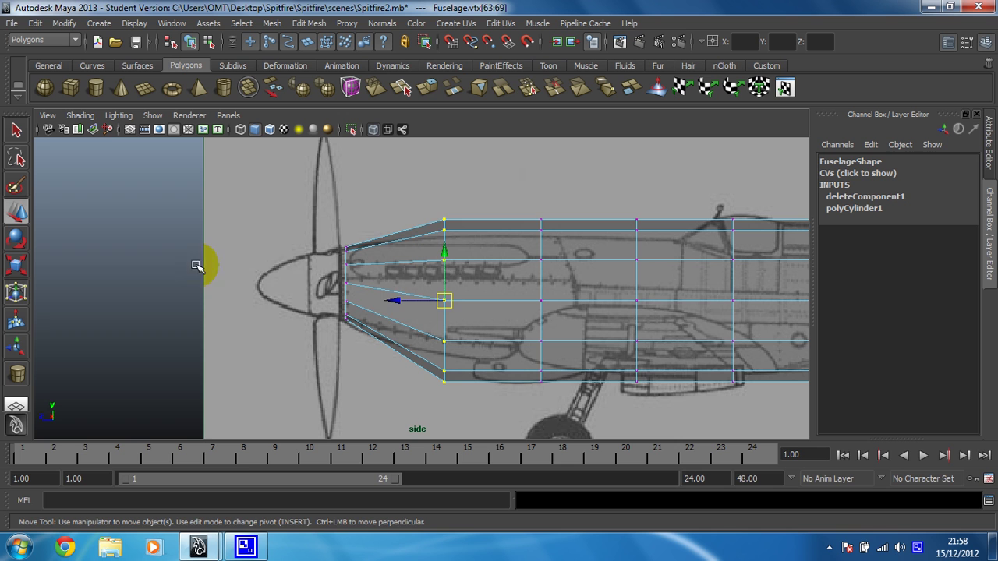
pyautogui.moveTo(395, 301); pyautogui.dragTo(419, 303)
pyautogui.click(16, 266)
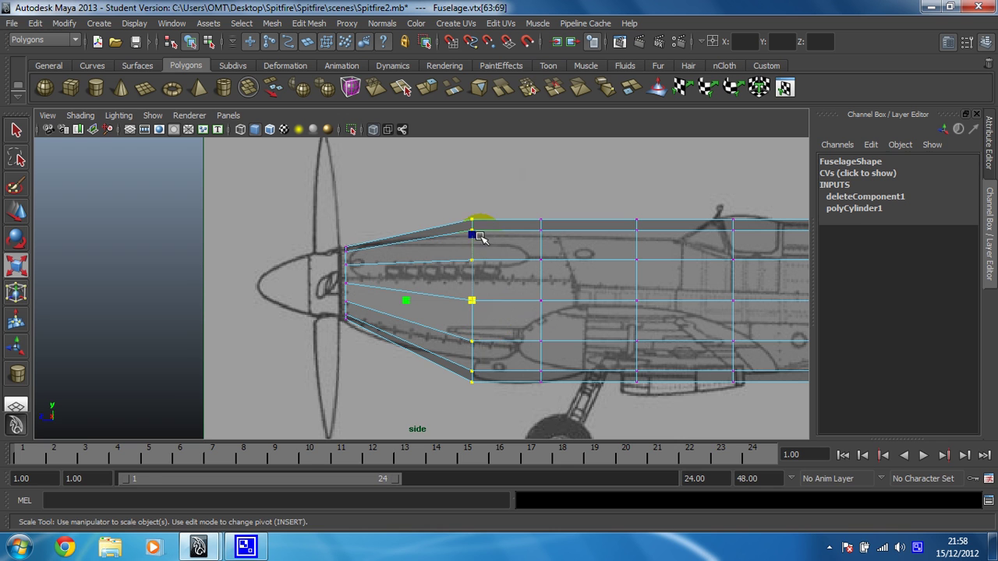
pyautogui.moveTo(473, 222); pyautogui.dragTo(401, 231)
# Step: Reposition the second column and fine-tune its height to the cowling outline
pyautogui.click(17, 212)
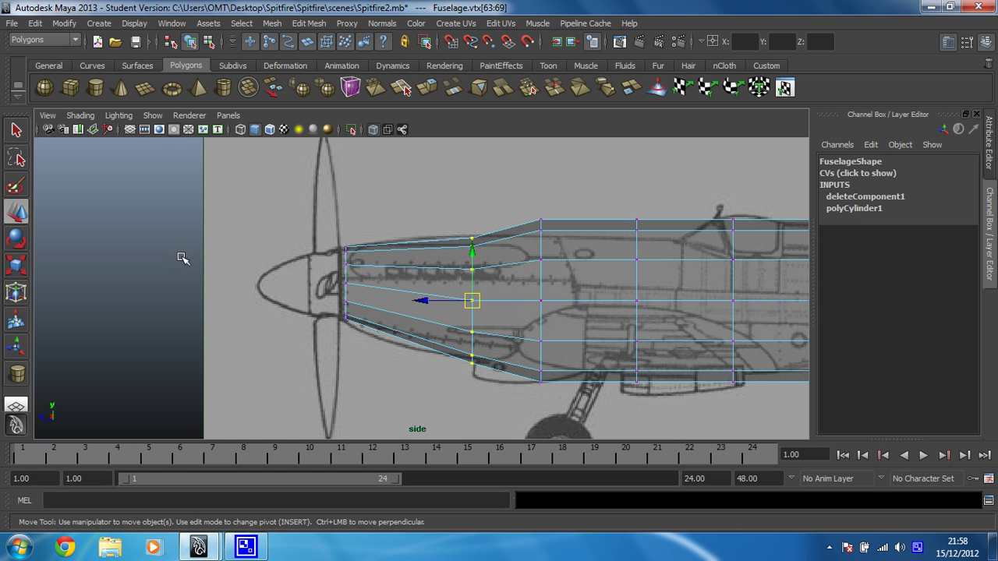
pyautogui.moveTo(475, 255); pyautogui.dragTo(466, 249)
pyautogui.click(15, 269)
pyautogui.moveTo(471, 296); pyautogui.dragTo(468, 226)
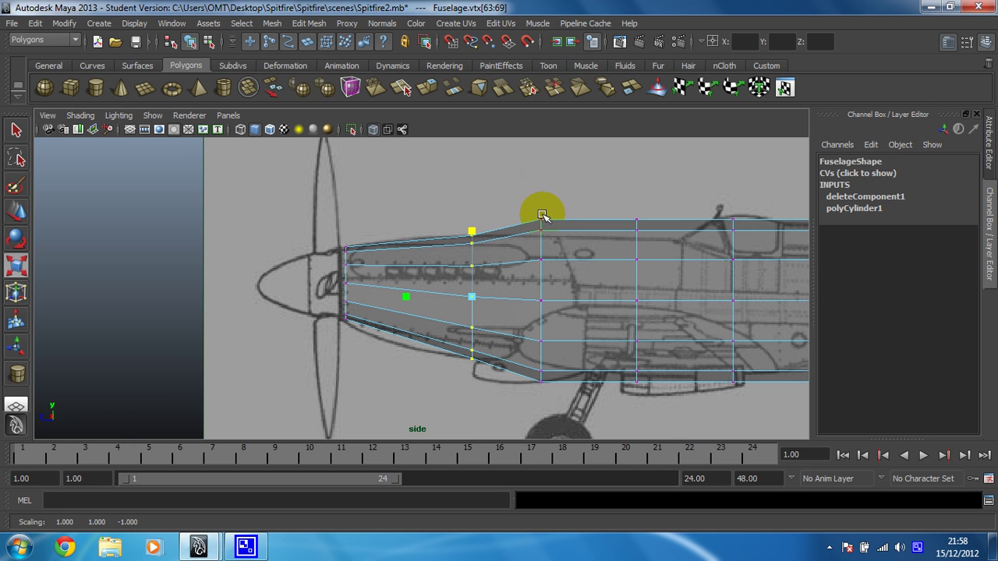
pyautogui.moveTo(523, 197); pyautogui.dragTo(554, 222)
# Step: Select the third vertex column, move it toward the nose and narrow it on Y
pyautogui.moveTo(560, 398); pyautogui.dragTo(560, 398)
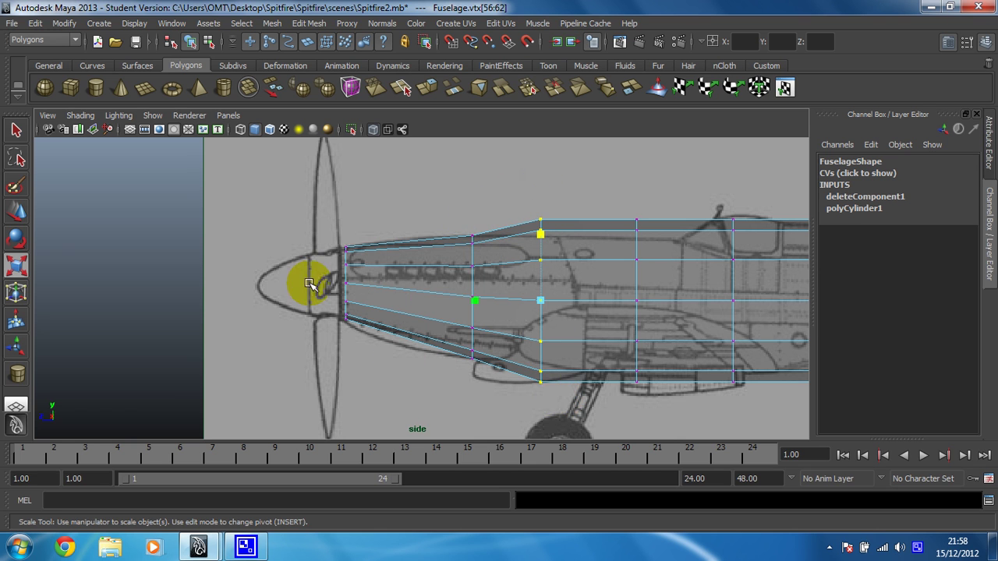
pyautogui.press('w')
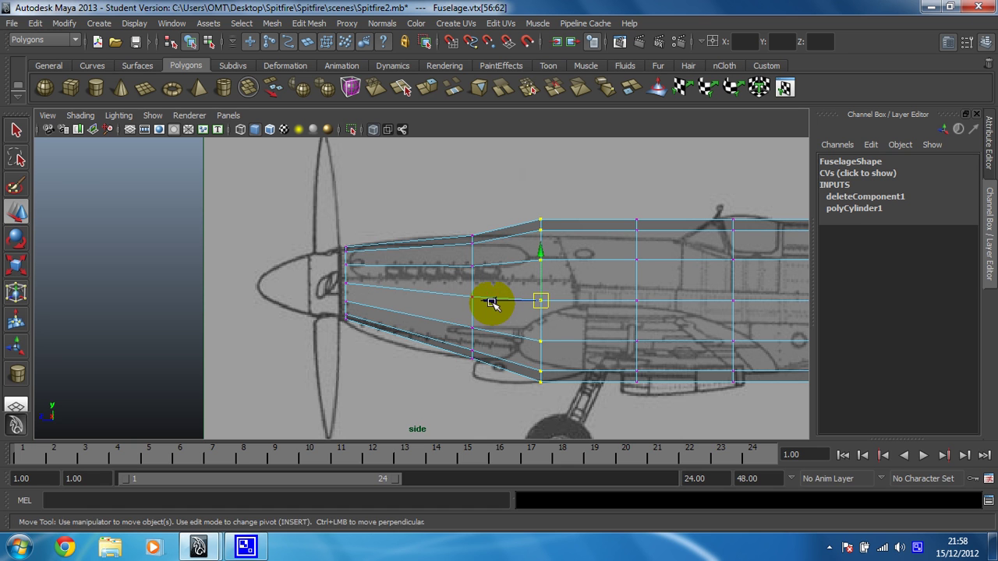
pyautogui.moveTo(488, 303); pyautogui.dragTo(467, 311)
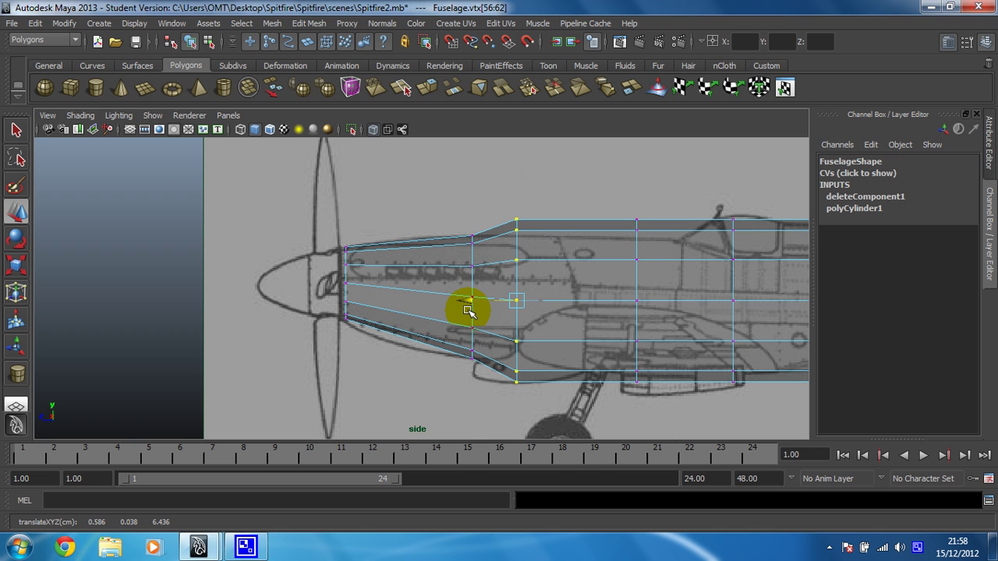
pyautogui.moveTo(467, 311); pyautogui.dragTo(467, 311)
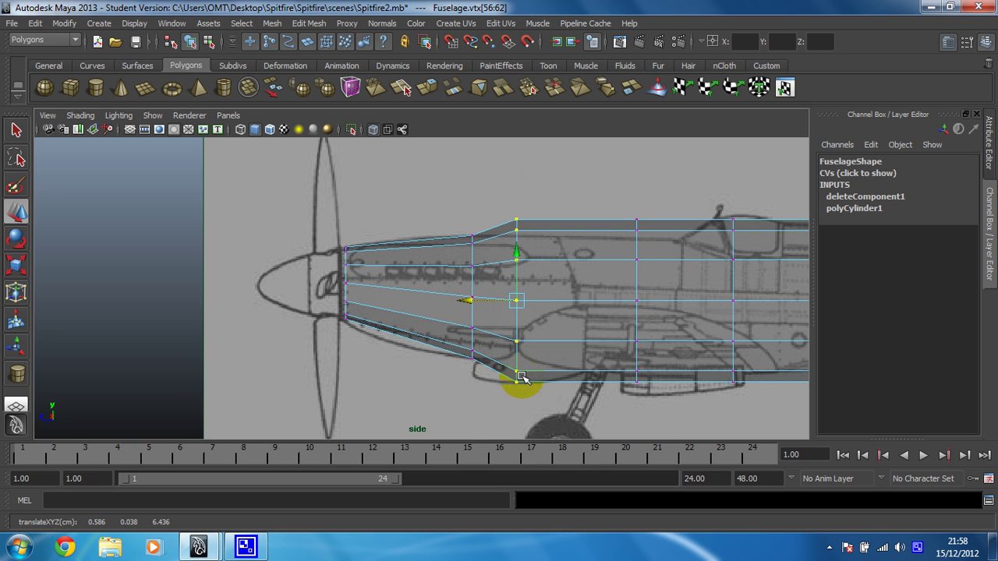
pyautogui.click(17, 267)
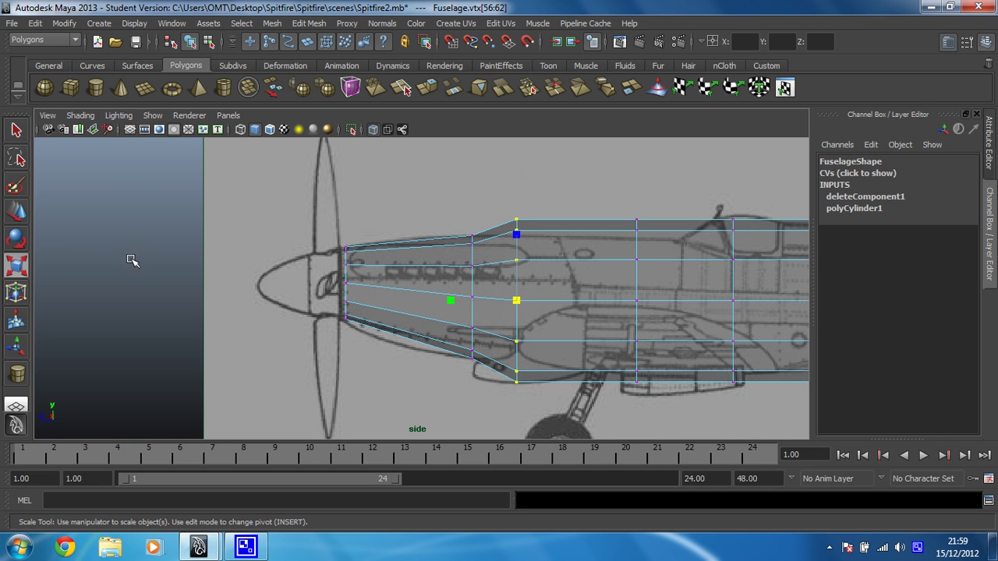
pyautogui.moveTo(515, 234); pyautogui.dragTo(517, 250)
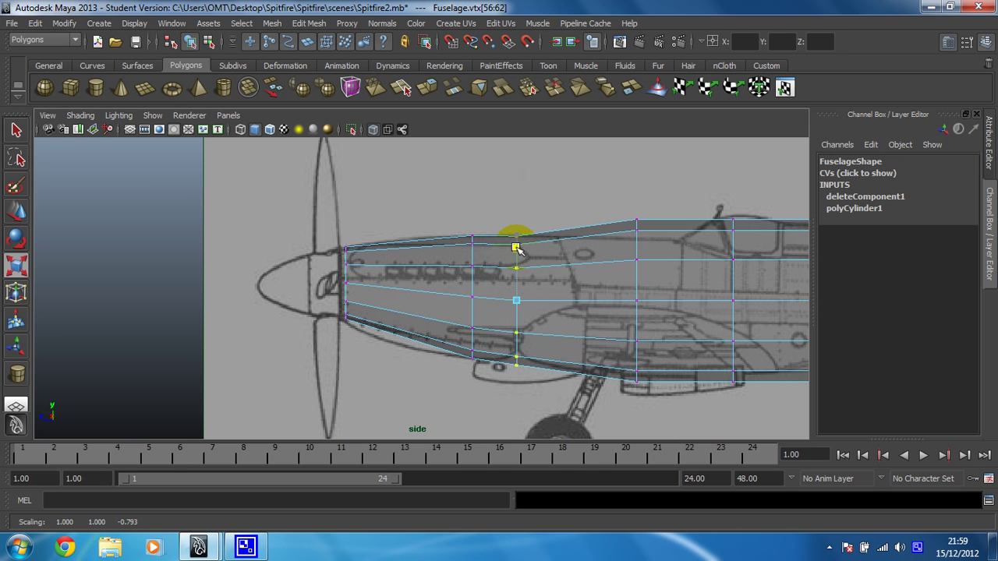
# Step: Raise the third column slightly and squeeze it vertically to fit the blueprint outline
pyautogui.click(16, 211)
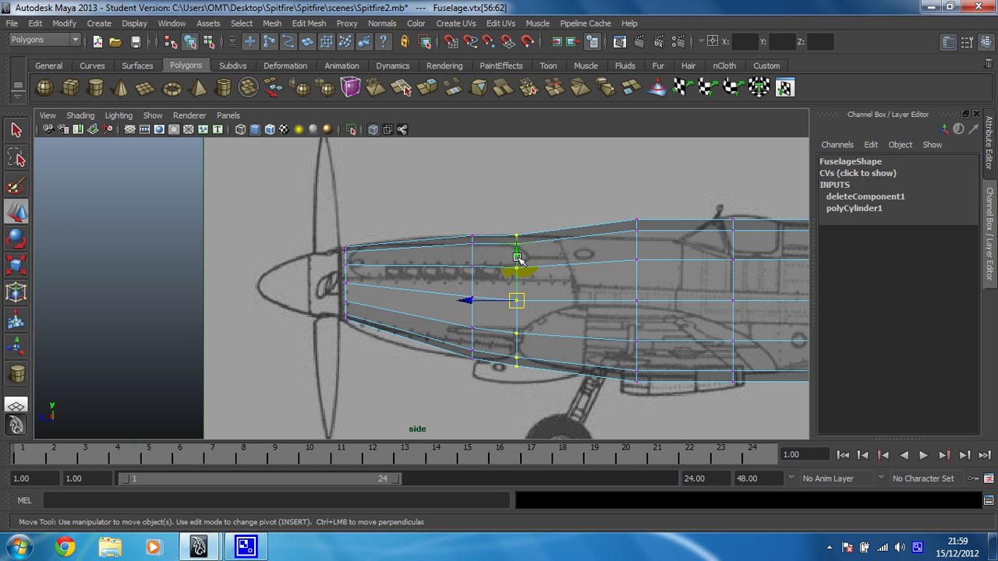
pyautogui.moveTo(517, 257); pyautogui.dragTo(519, 260)
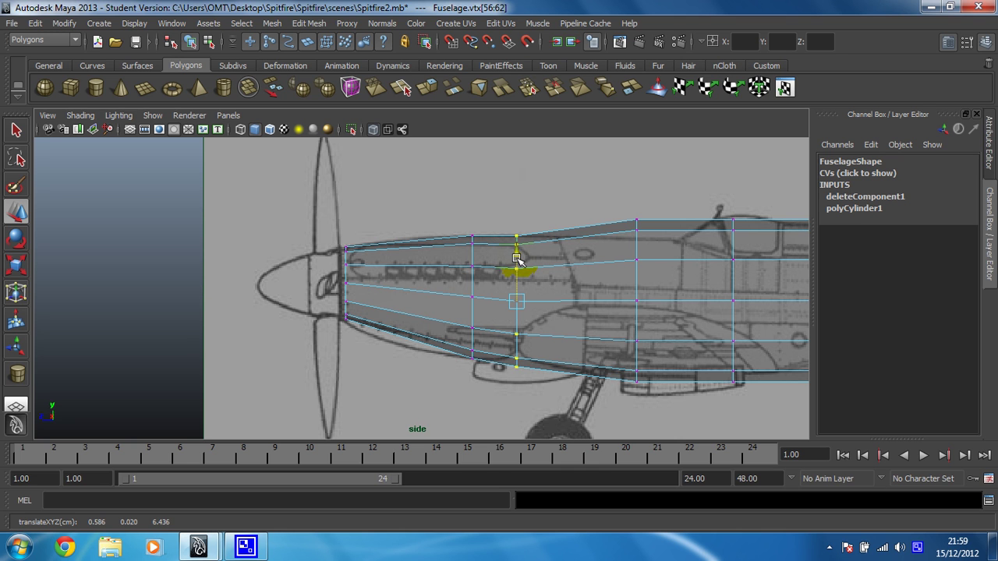
pyautogui.press('r')
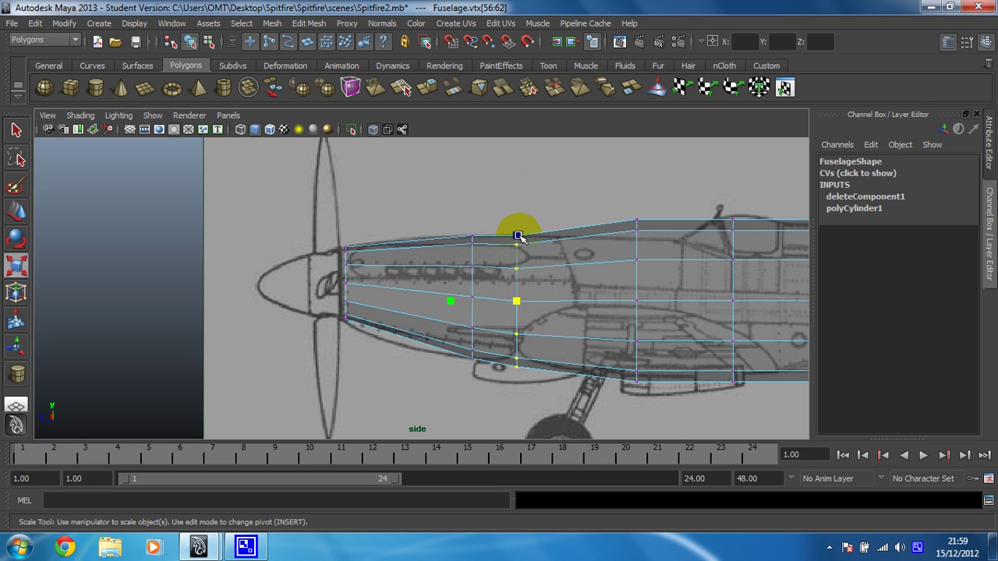
pyautogui.moveTo(518, 236); pyautogui.dragTo(127, 205)
pyautogui.click(16, 211)
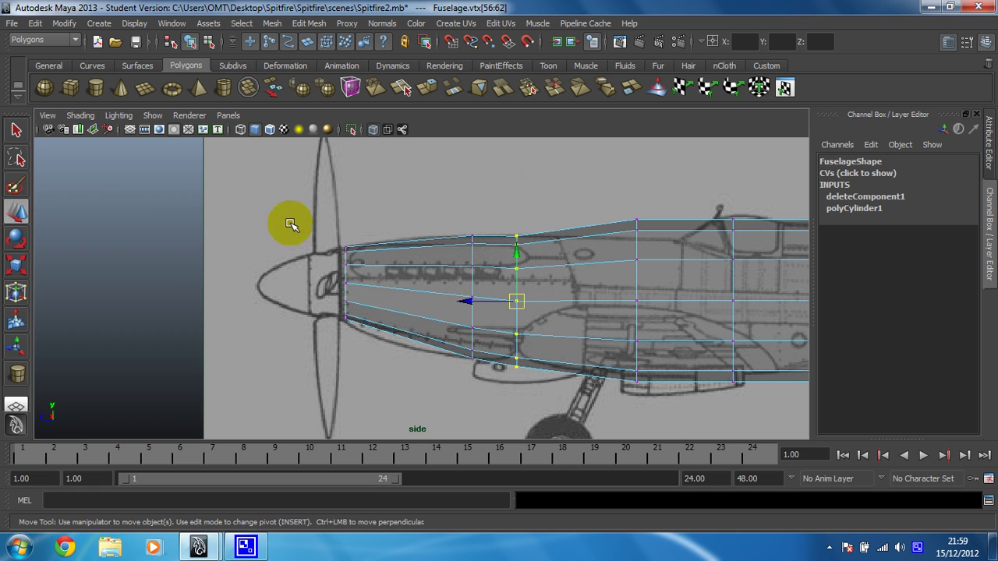
pyautogui.click(516, 253)
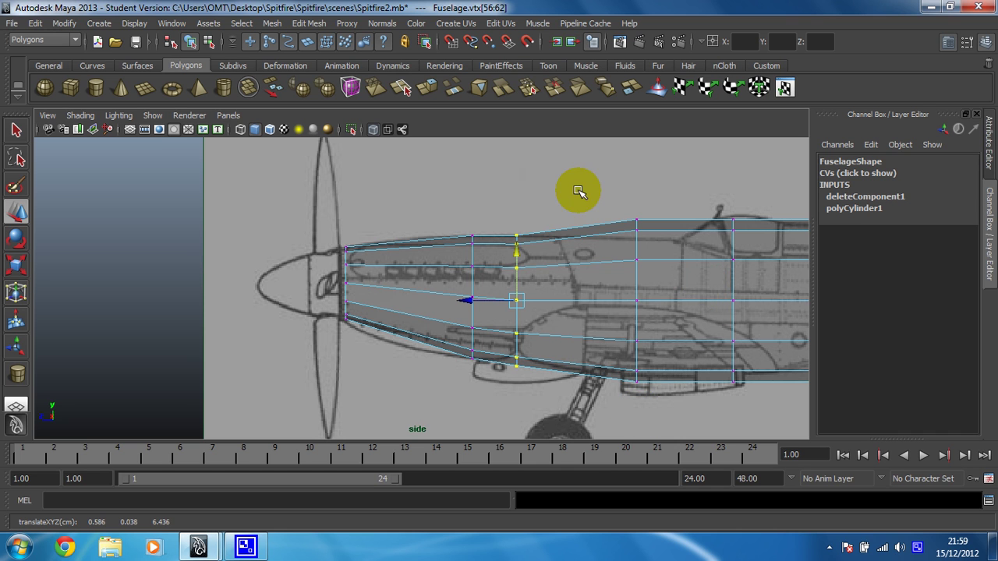
# Step: Select the fourth vertex column, slide it along the fuselage, squeeze it on Y and raise it
pyautogui.moveTo(657, 382)
pyautogui.mouseDown()
pyautogui.moveTo(647, 413)
pyautogui.moveTo(639, 390)
pyautogui.mouseUp()
pyautogui.click(590, 304)
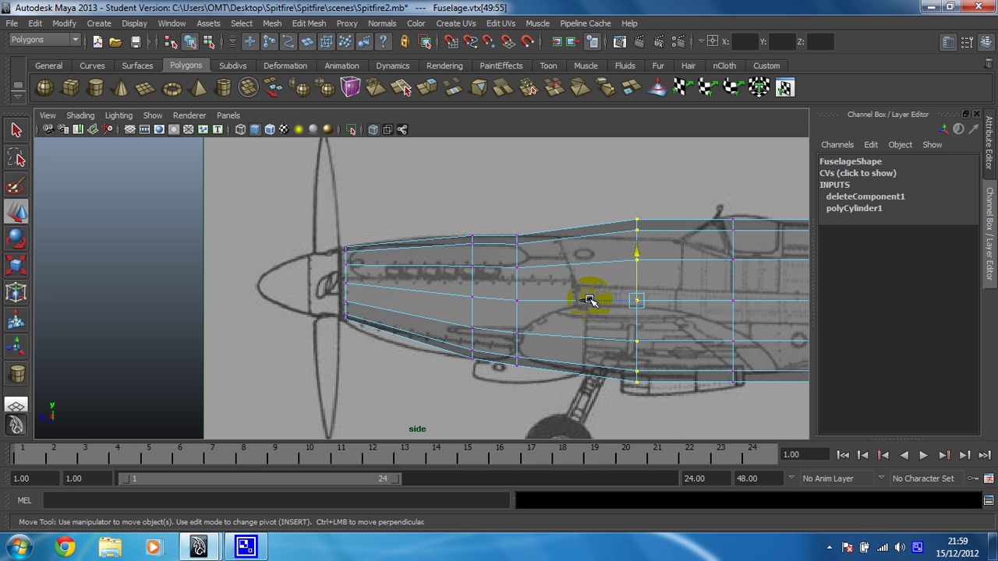
pyautogui.moveTo(586, 300); pyautogui.dragTo(535, 318)
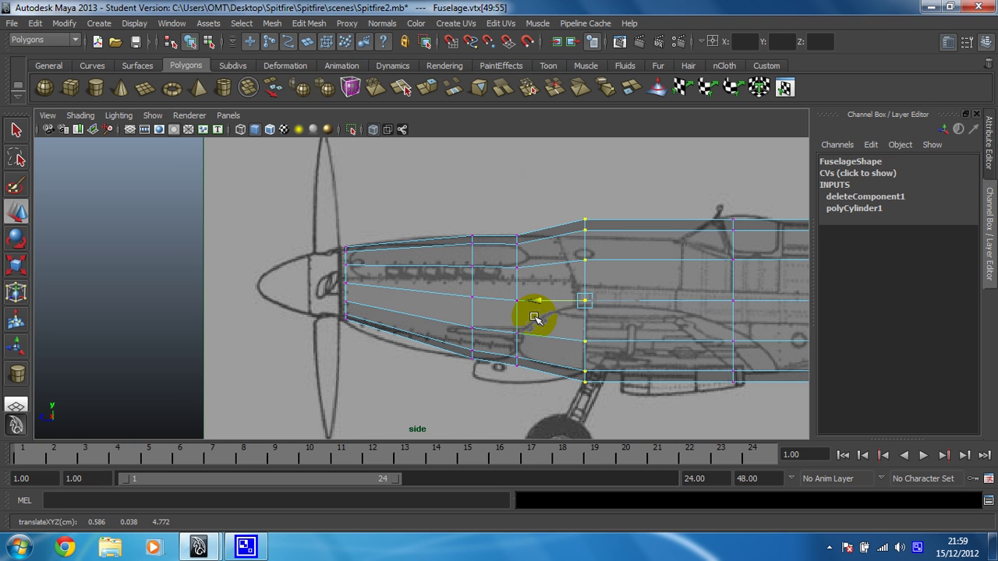
pyautogui.moveTo(533, 317); pyautogui.dragTo(558, 327)
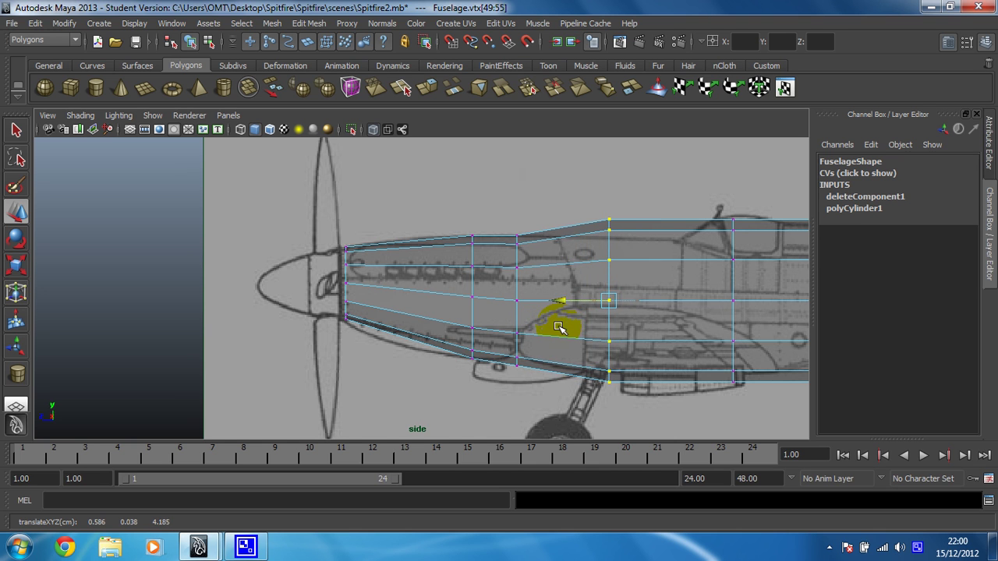
pyautogui.click(15, 265)
pyautogui.moveTo(611, 231)
pyautogui.mouseDown()
pyautogui.moveTo(610, 242)
pyautogui.moveTo(593, 230)
pyautogui.mouseUp()
pyautogui.click(16, 212)
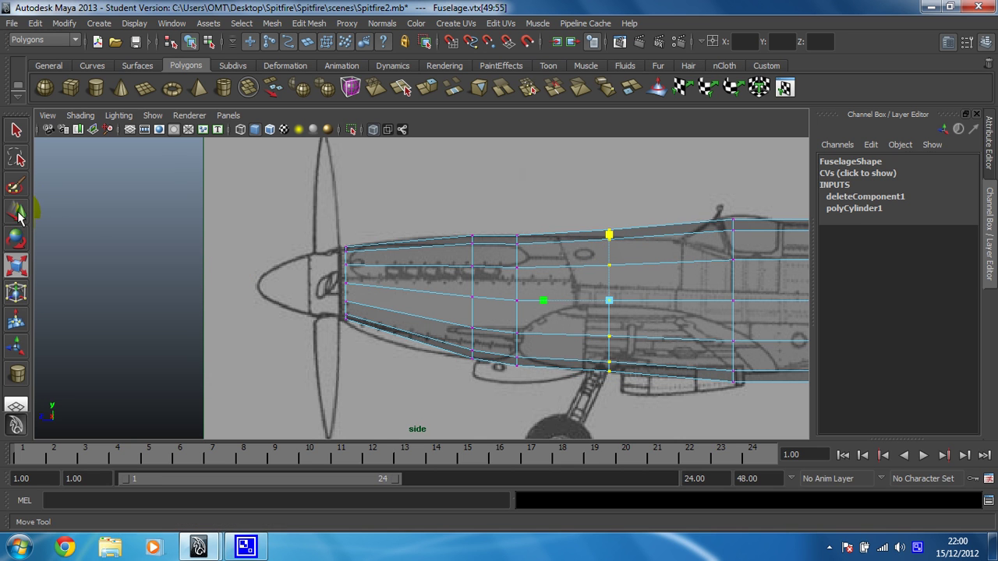
pyautogui.click(610, 269)
pyautogui.moveTo(610, 270); pyautogui.dragTo(606, 262)
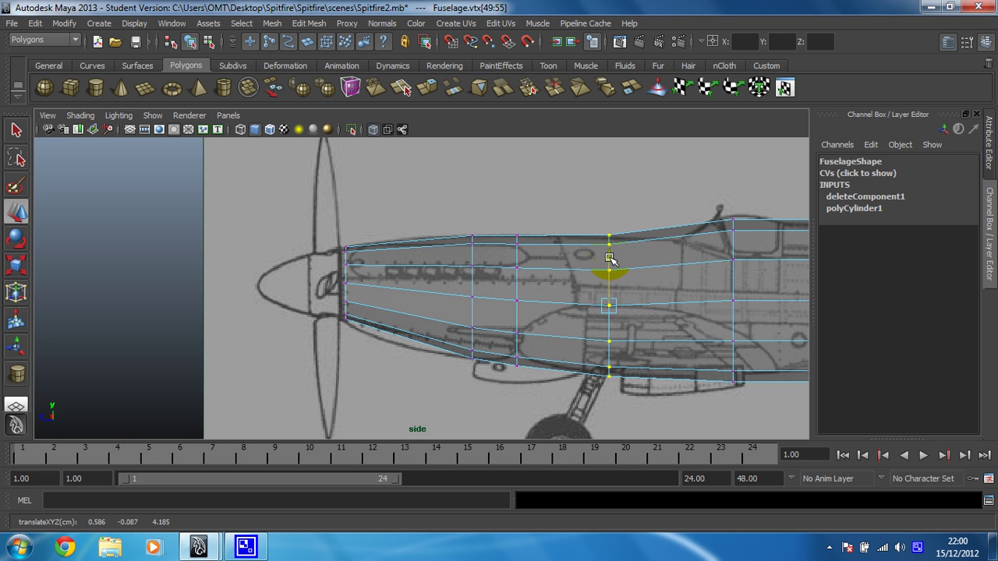
# Step: Pan toward the cockpit and refine the fourth column's position and height to the outline
pyautogui.keyDown('alt'); pyautogui.moveTo(576, 302); pyautogui.dragTo(382, 273, button='middle'); pyautogui.keyUp('alt')
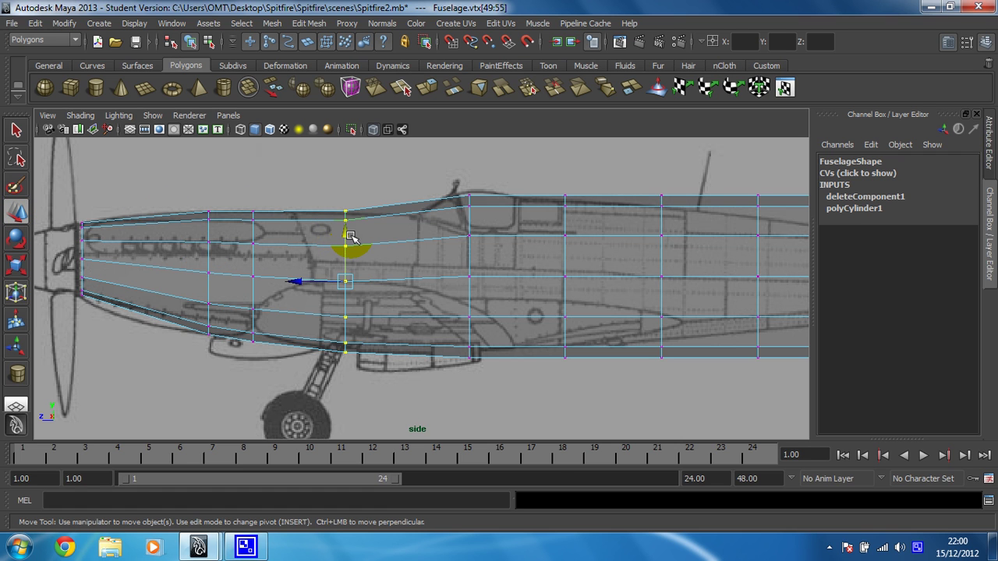
pyautogui.moveTo(346, 236); pyautogui.dragTo(346, 238)
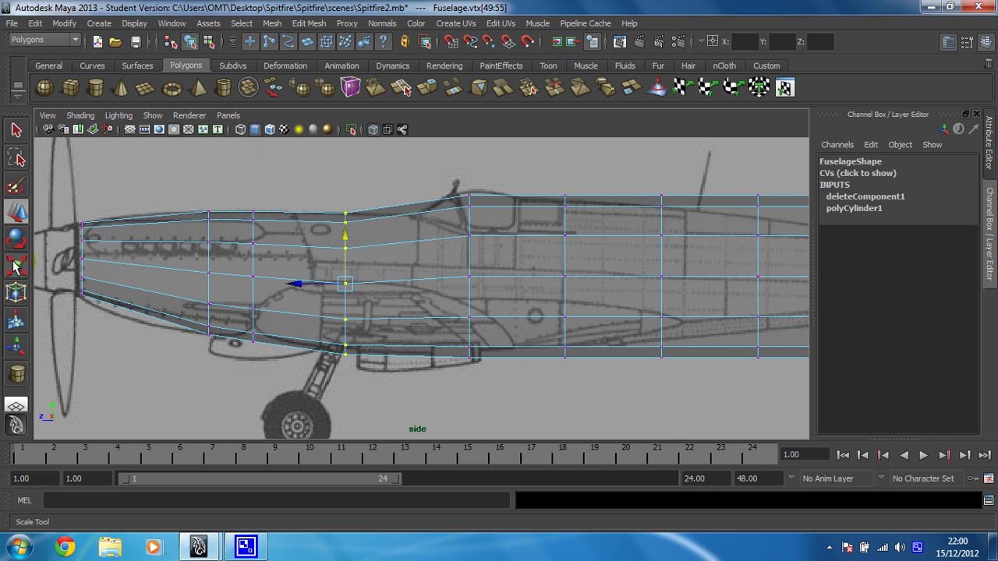
pyautogui.press('r')
pyautogui.moveTo(348, 220); pyautogui.dragTo(348, 216)
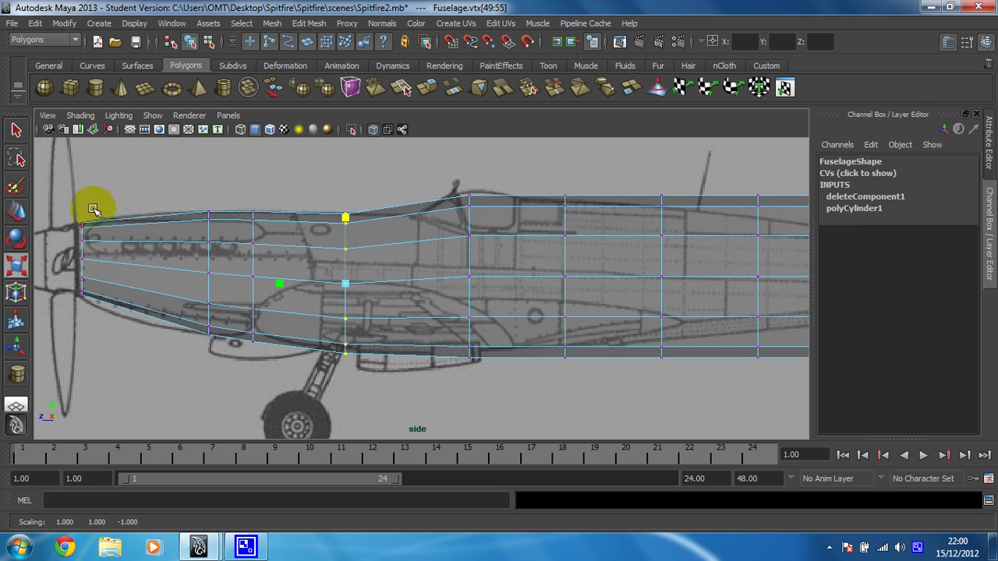
pyautogui.click(15, 210)
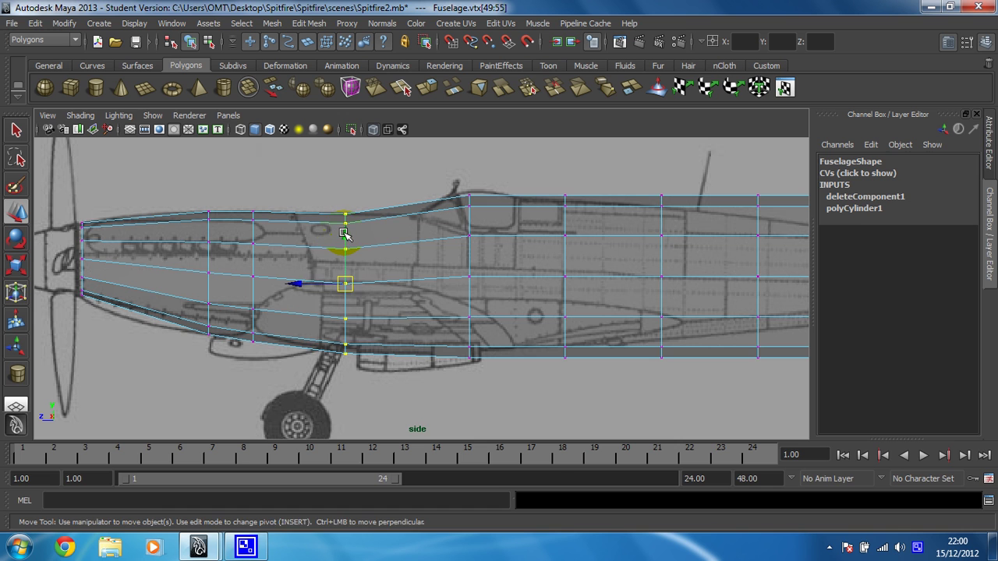
pyautogui.moveTo(344, 233); pyautogui.dragTo(343, 232, button='middle')
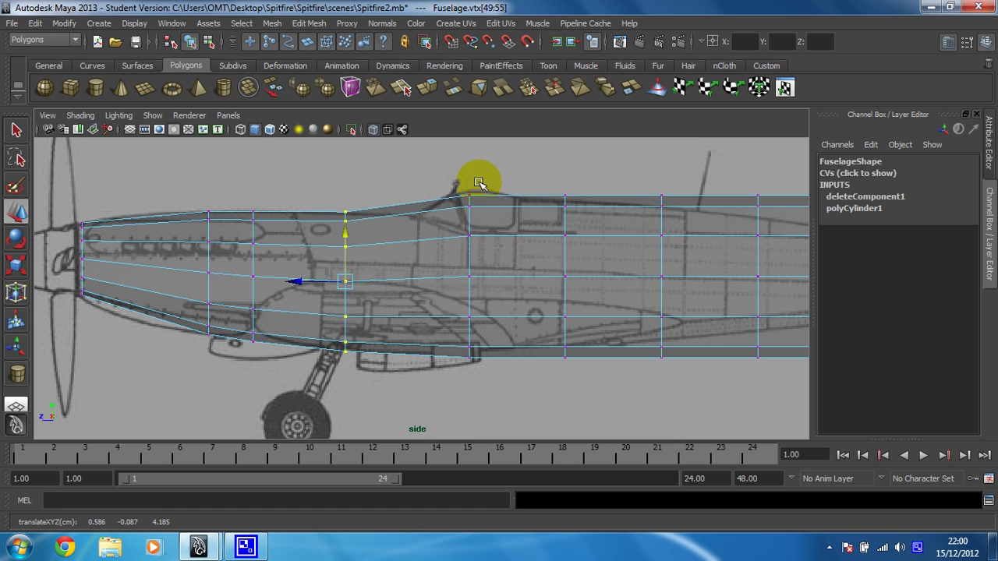
# Step: Select the column under the windscreen, slide it forward, lower it and squeeze it on Y
pyautogui.moveTo(508, 403); pyautogui.dragTo(456, 184)
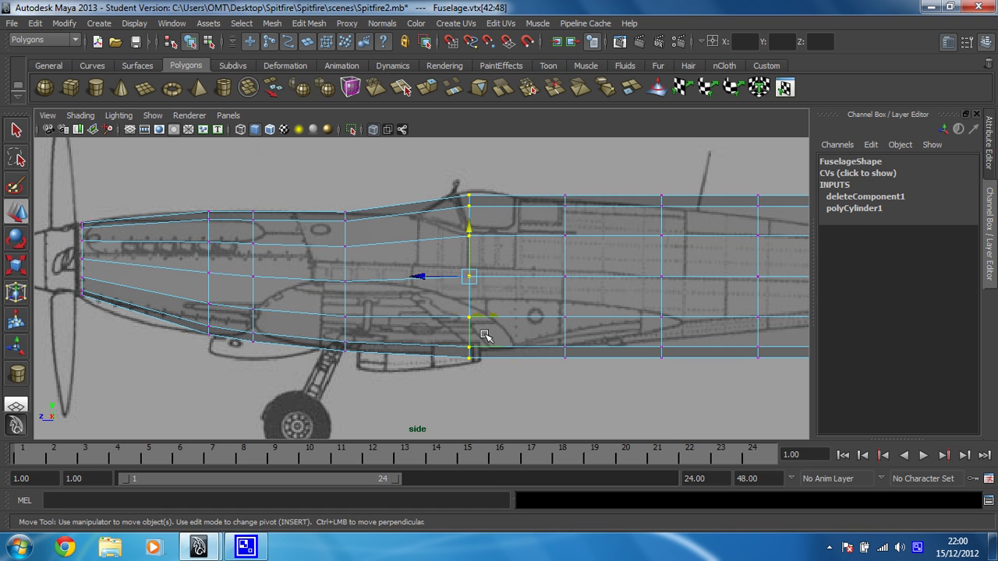
pyautogui.moveTo(414, 280); pyautogui.dragTo(365, 290)
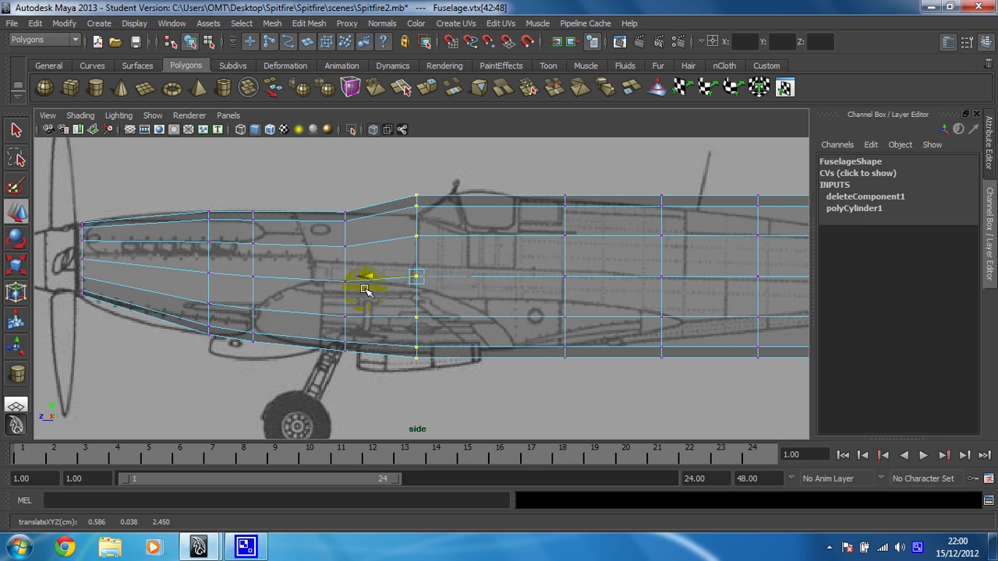
pyautogui.click(15, 212)
pyautogui.moveTo(416, 228); pyautogui.dragTo(416, 235)
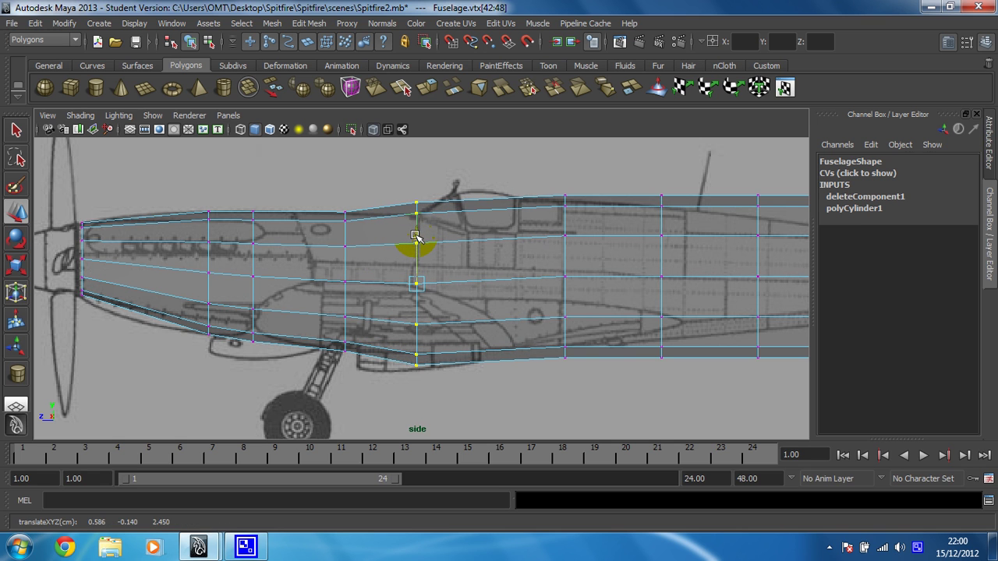
pyautogui.press('r')
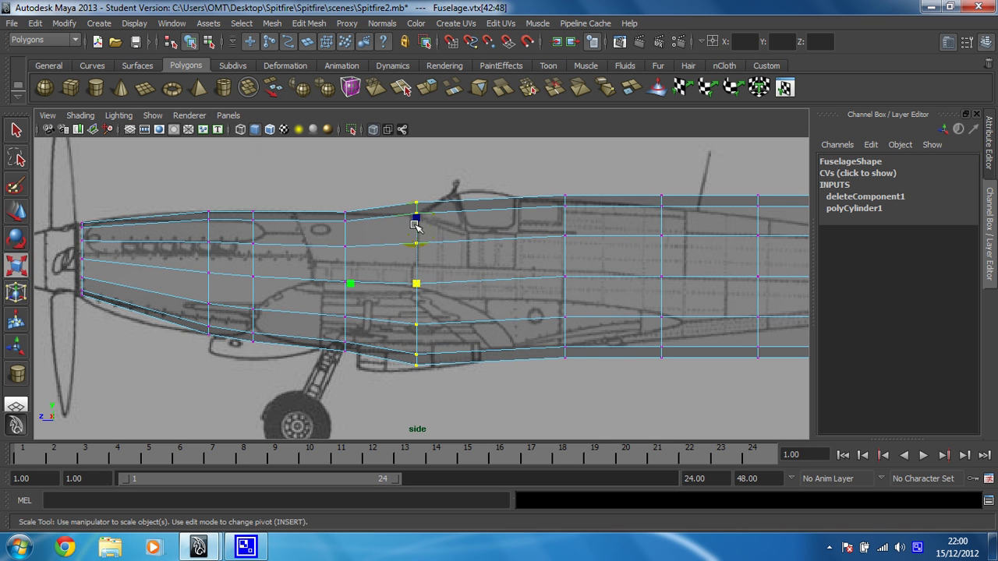
pyautogui.moveTo(415, 220); pyautogui.dragTo(416, 226)
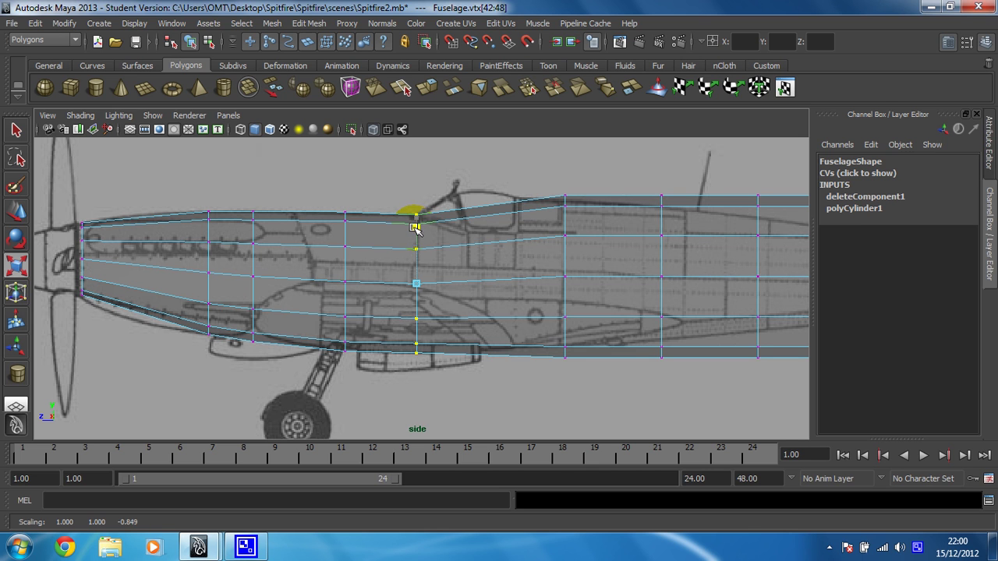
pyautogui.moveTo(415, 227); pyautogui.dragTo(415, 228)
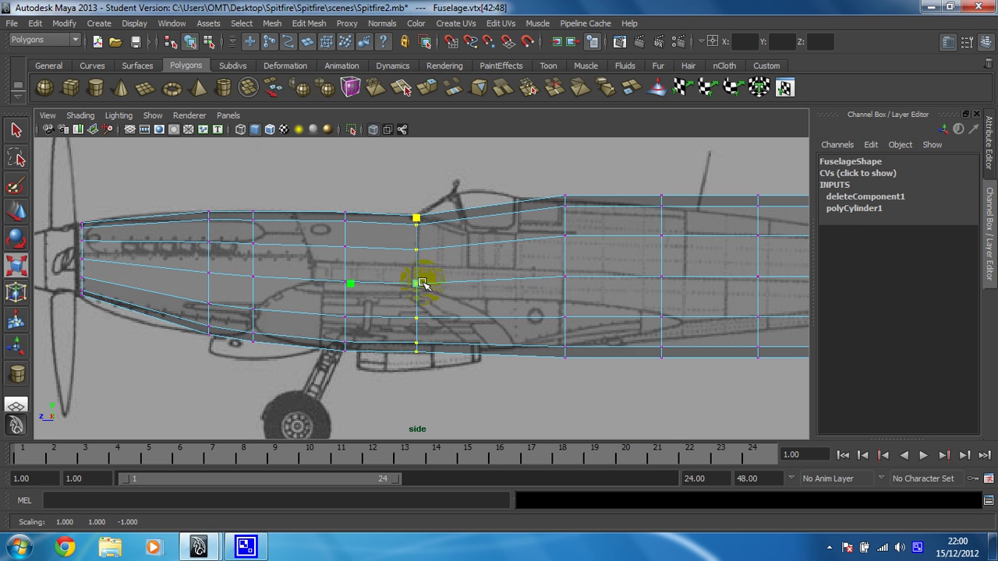
pyautogui.press('w')
pyautogui.moveTo(441, 279); pyautogui.dragTo(252, 283, button='middle')
pyautogui.press('r')
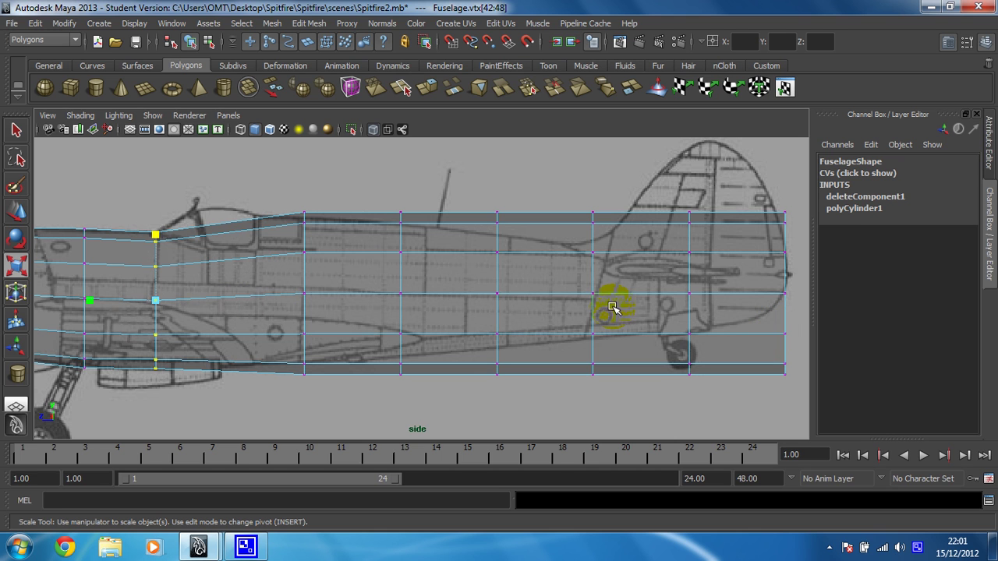
pyautogui.rightClick(917, 548)
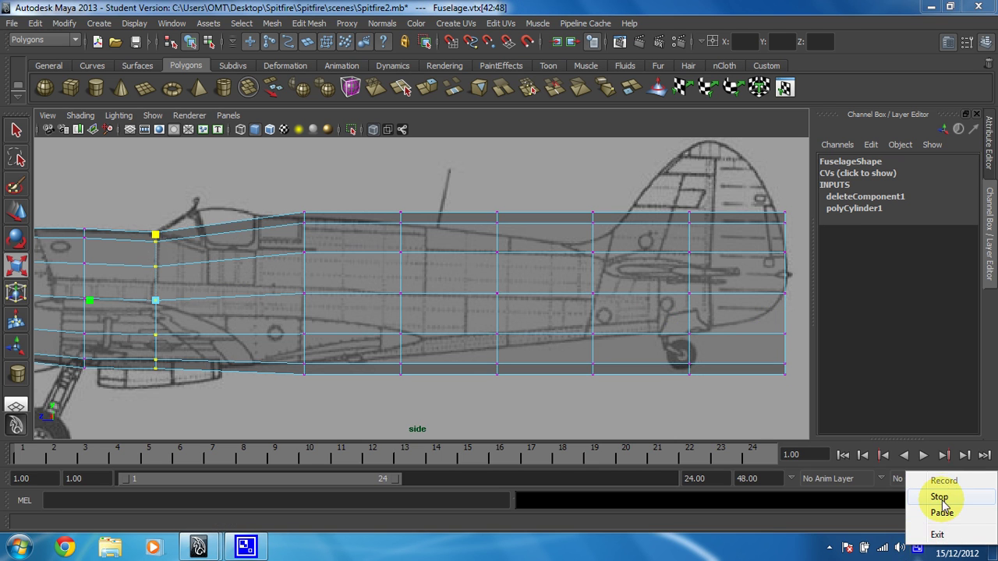